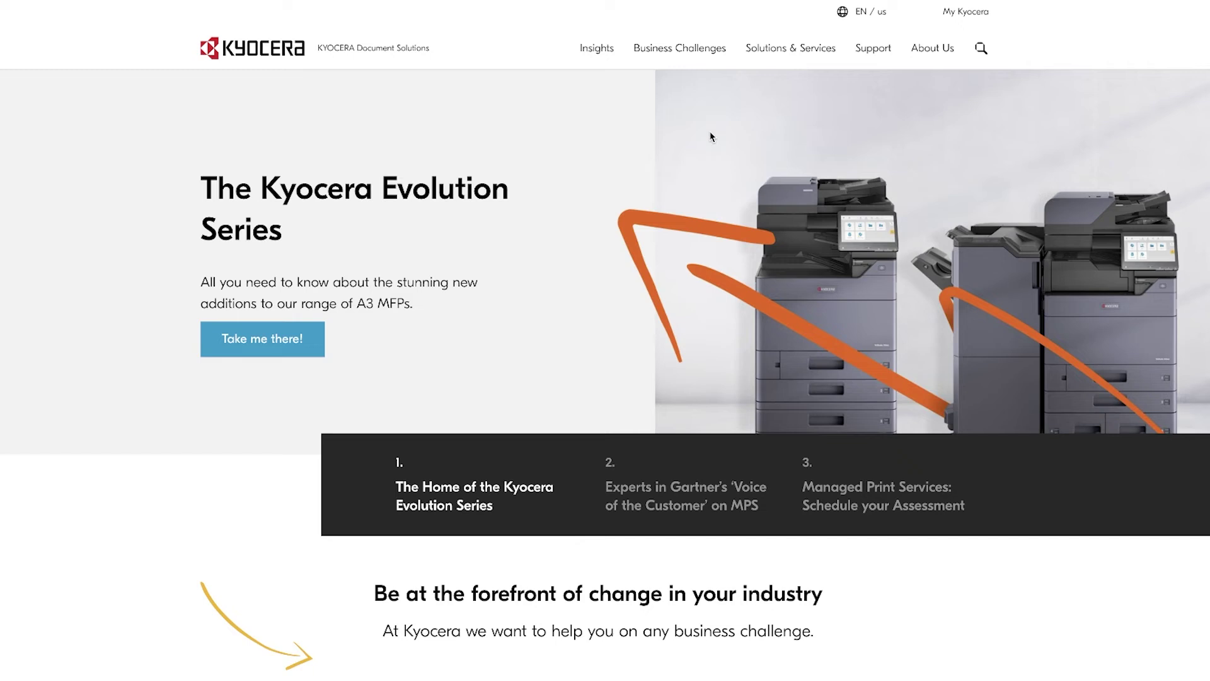
Pick ECOSYS P2040dw in Kyocera's Download Center, reached from Support, to list its drivers
left_click(877, 52)
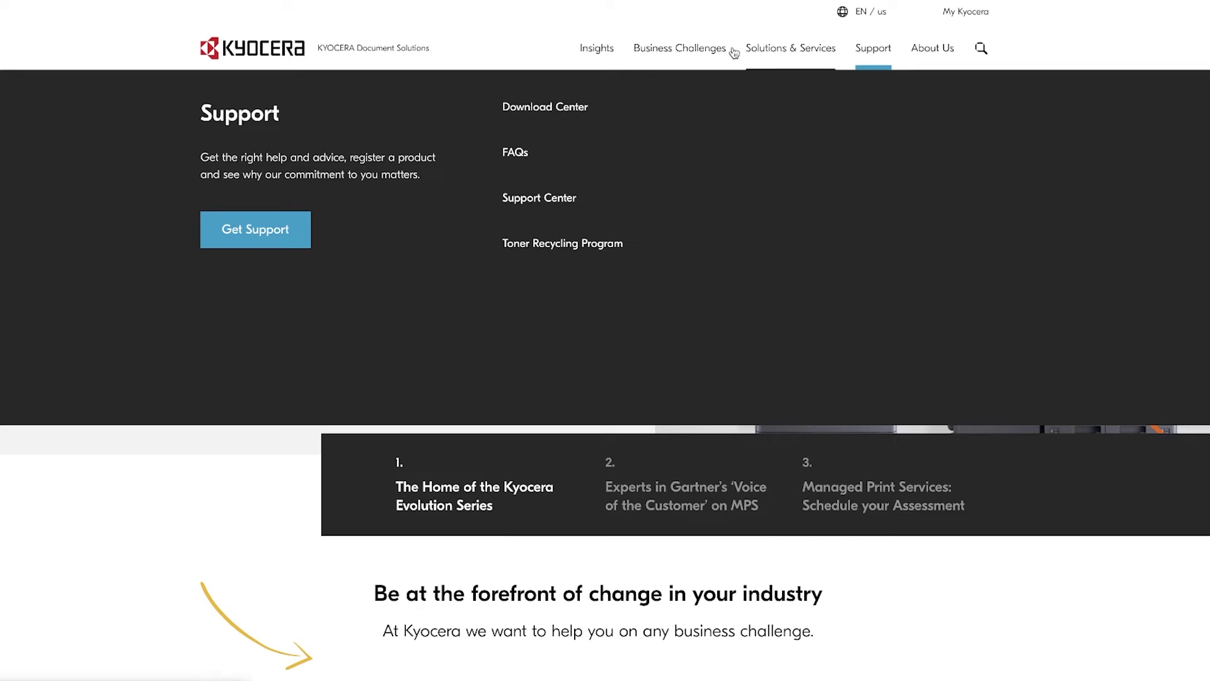
left_click(565, 110)
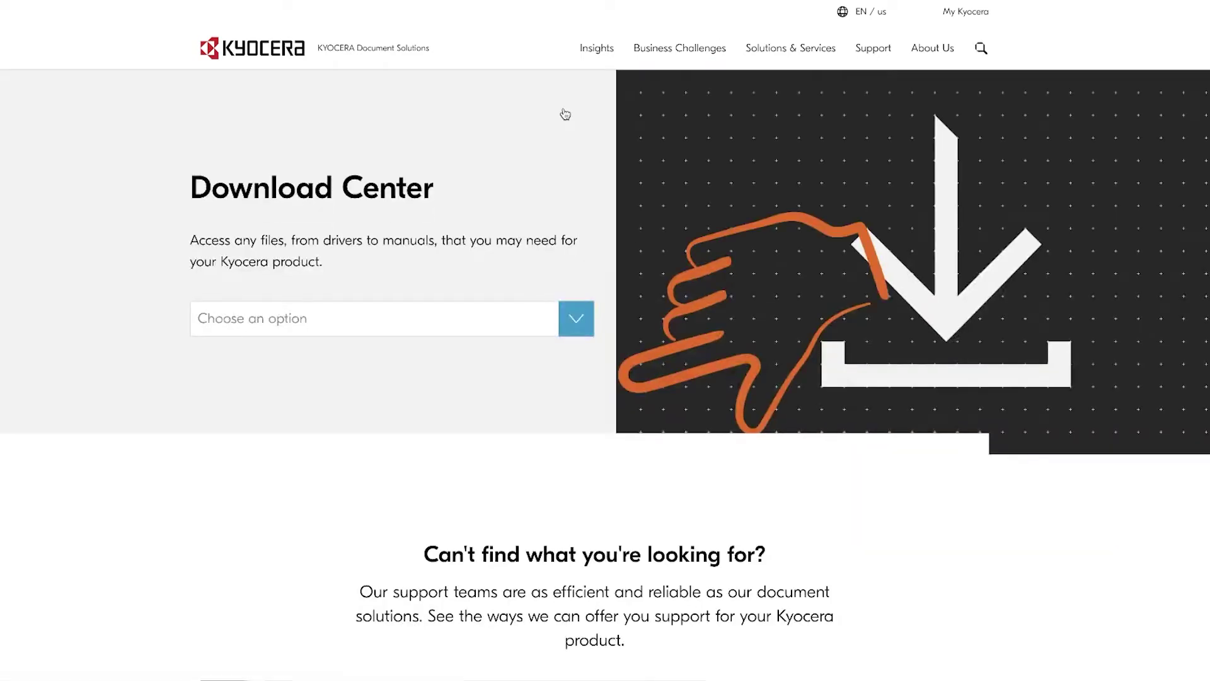
left_click(458, 314)
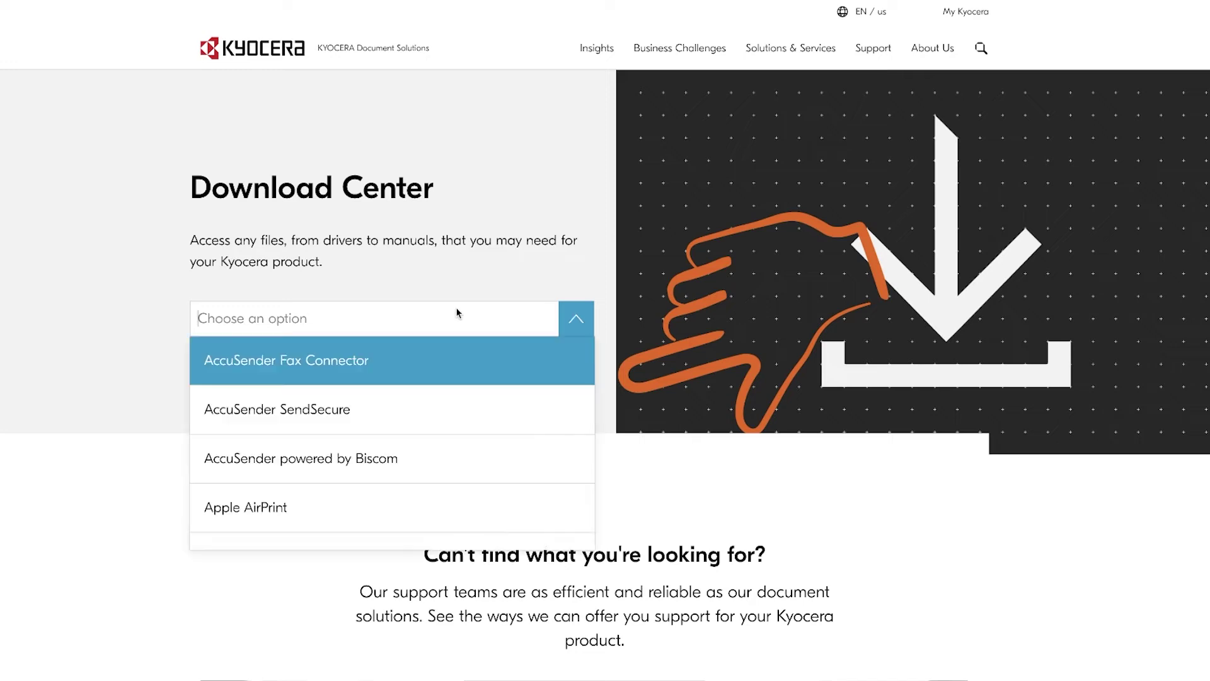
type("ecosys p20")
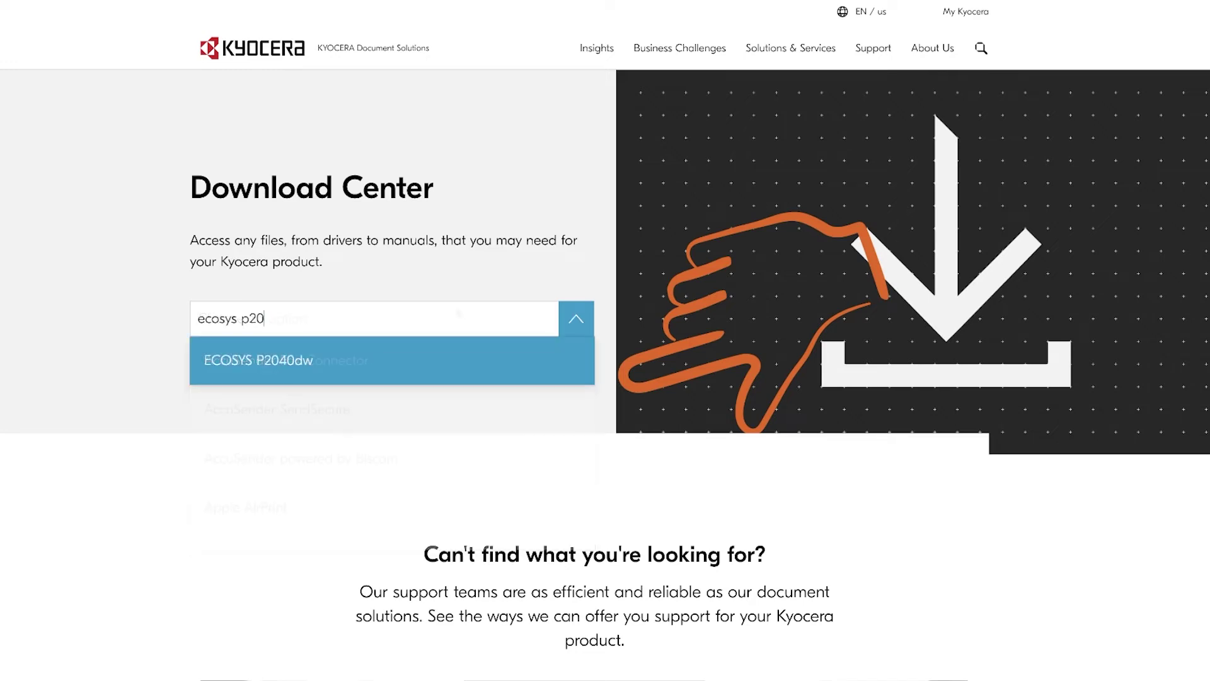
left_click(349, 369)
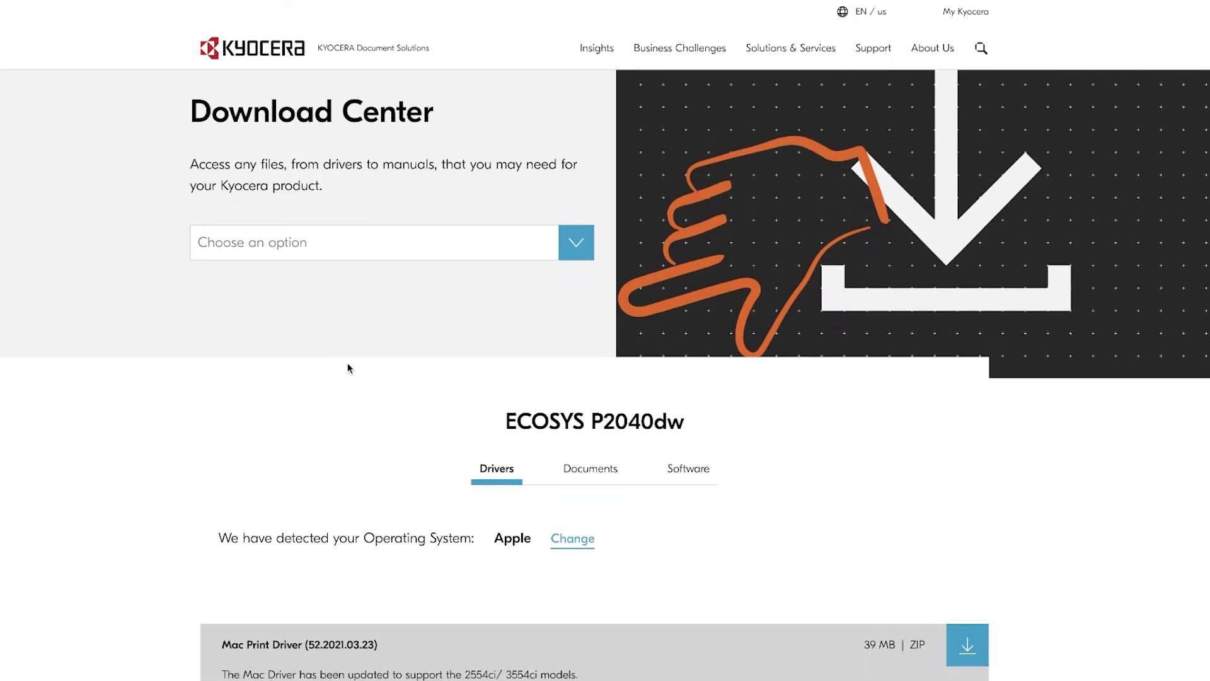
scroll(495, 471, "down", 2)
scroll(499, 470, "down", 2)
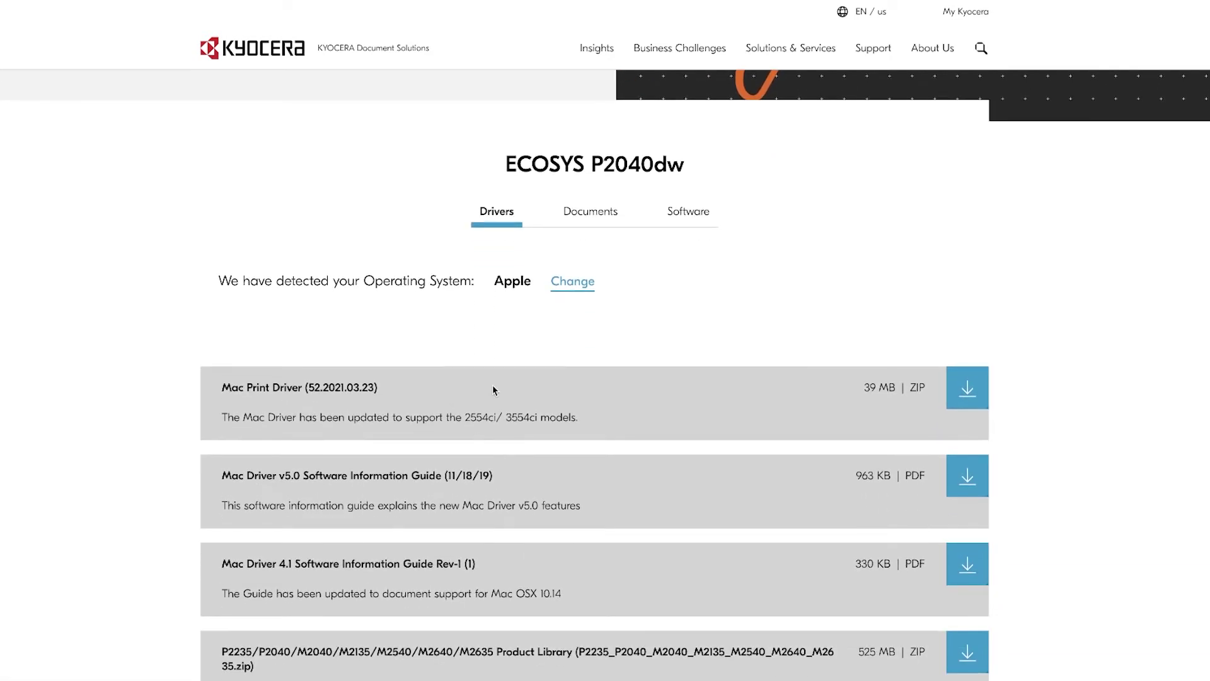
Download the Mac Print Driver and open its Kyocera disk image from the KDC 11 folder
left_click(964, 402)
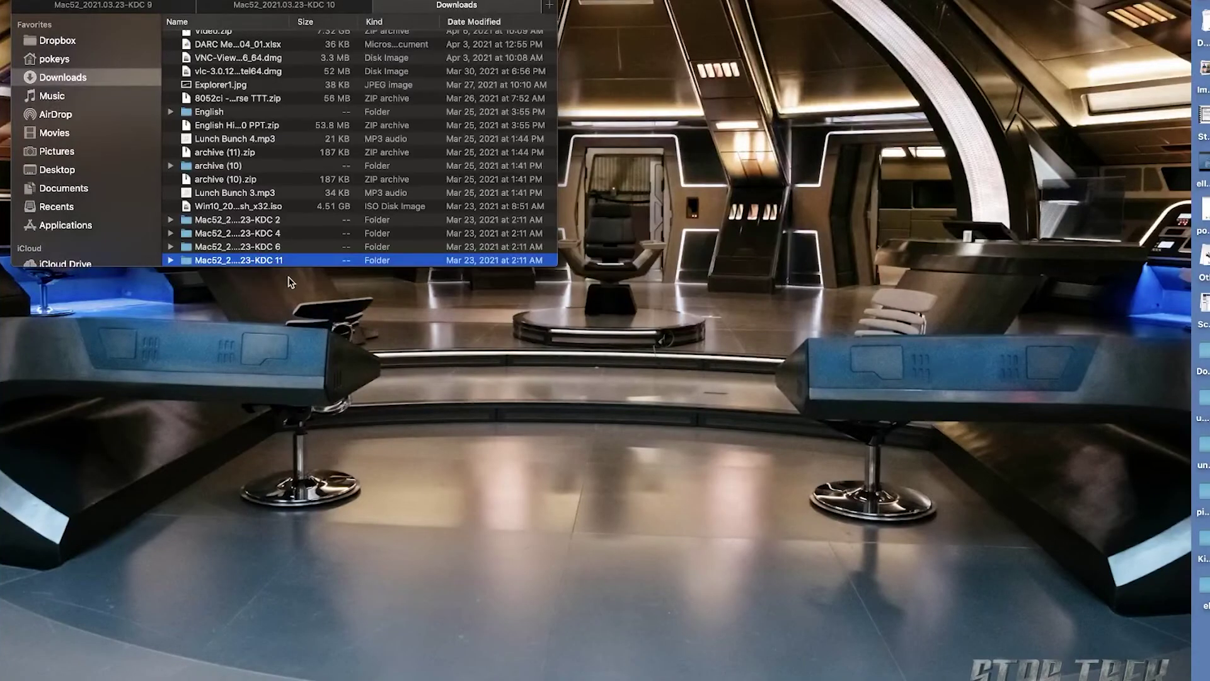
double_click(286, 261)
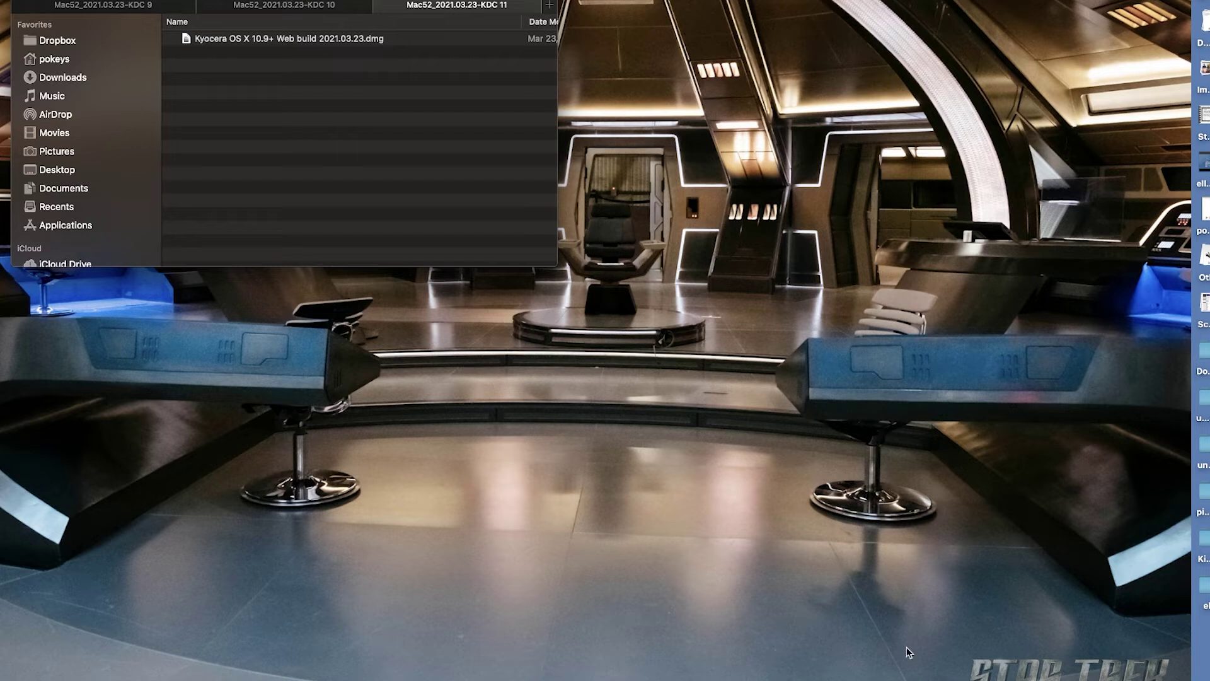
left_click(375, 45)
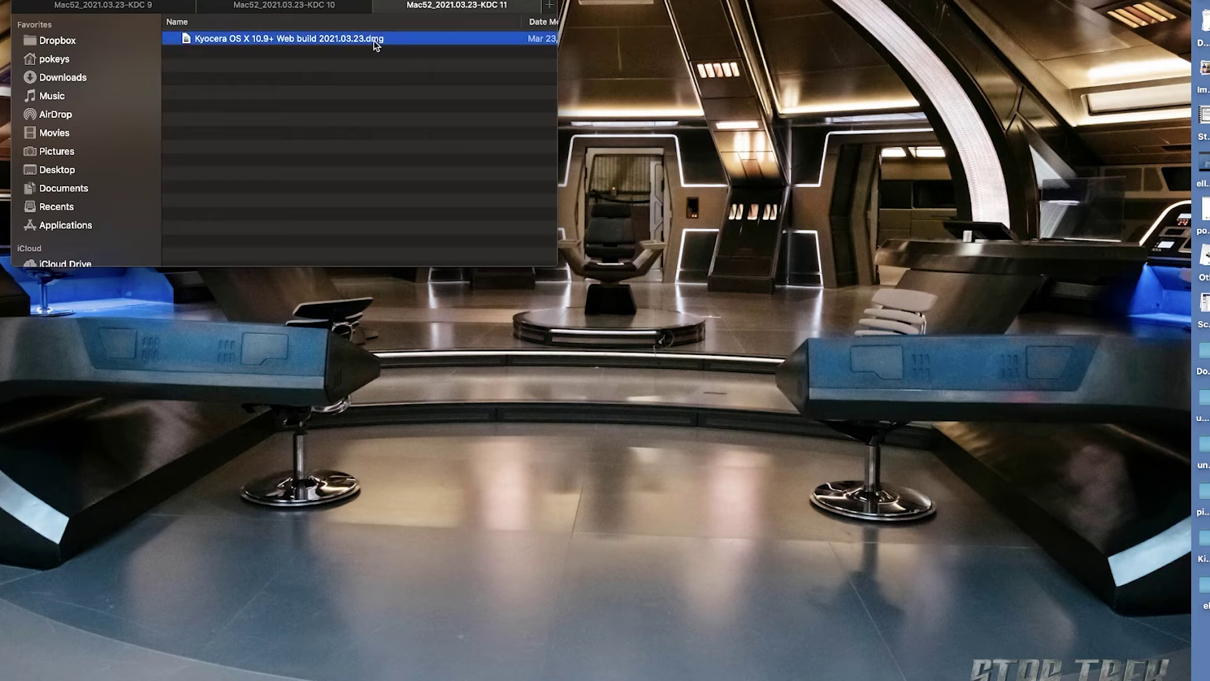
double_click(375, 40)
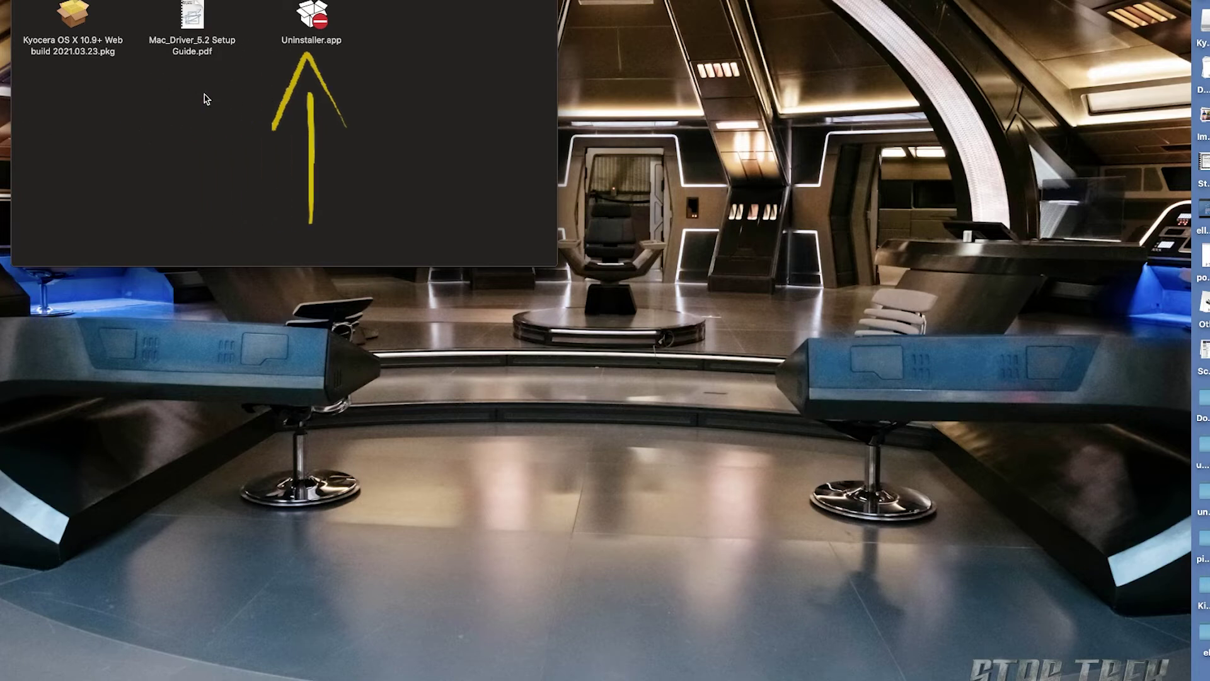
Launch the Kyocera driver installer and accept its software license agreement
left_click(74, 24)
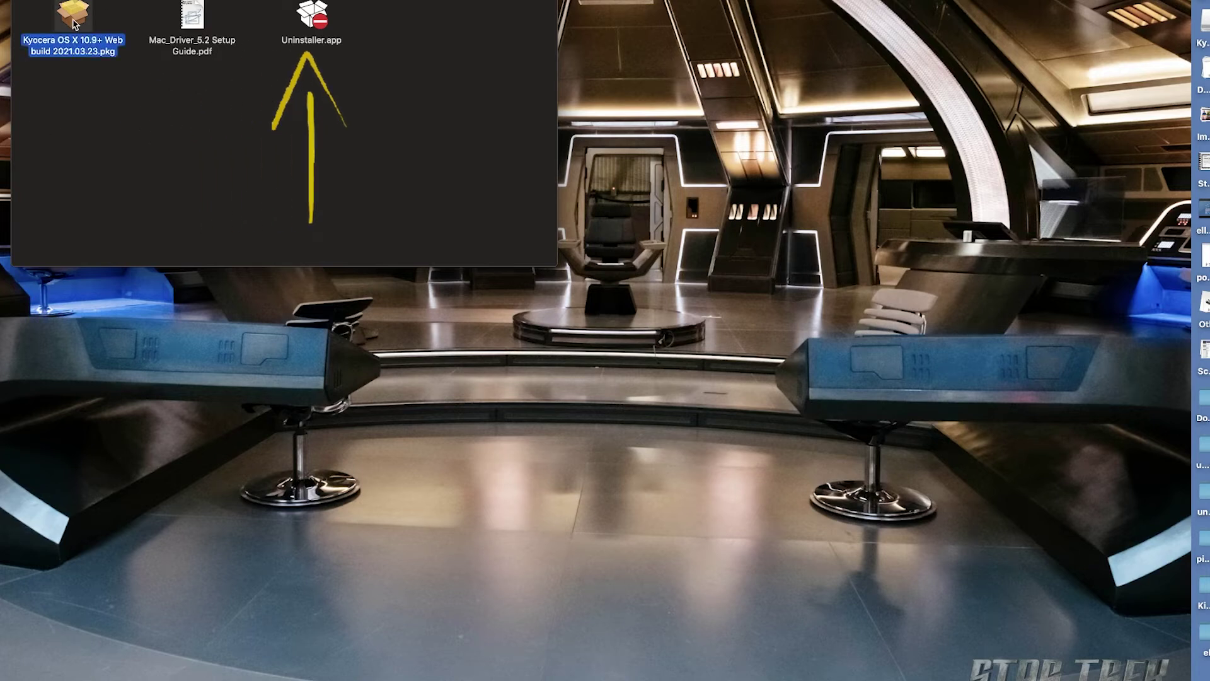
double_click(75, 24)
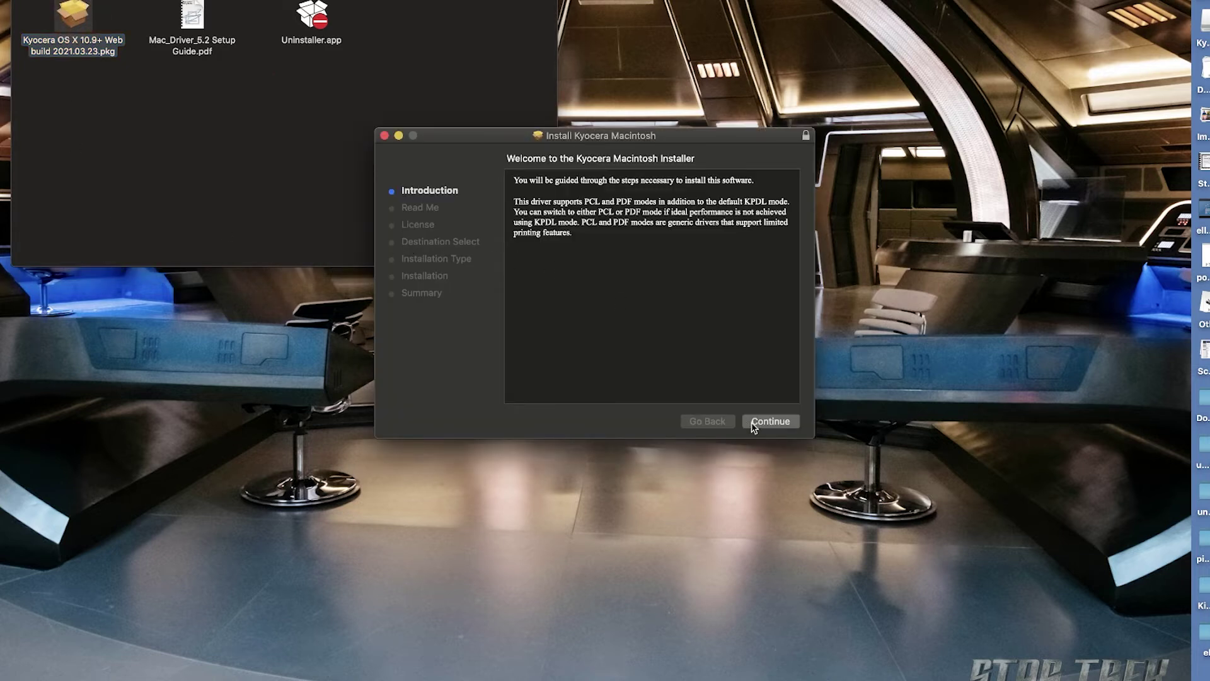
left_click(770, 423)
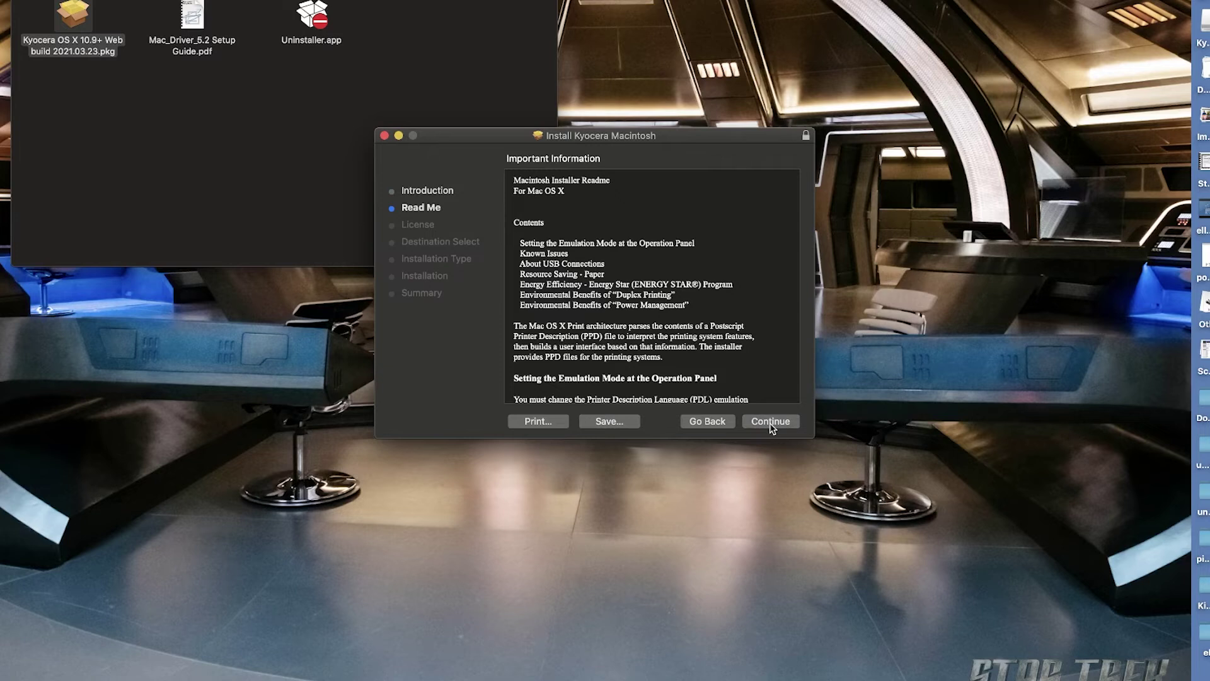
left_click(771, 425)
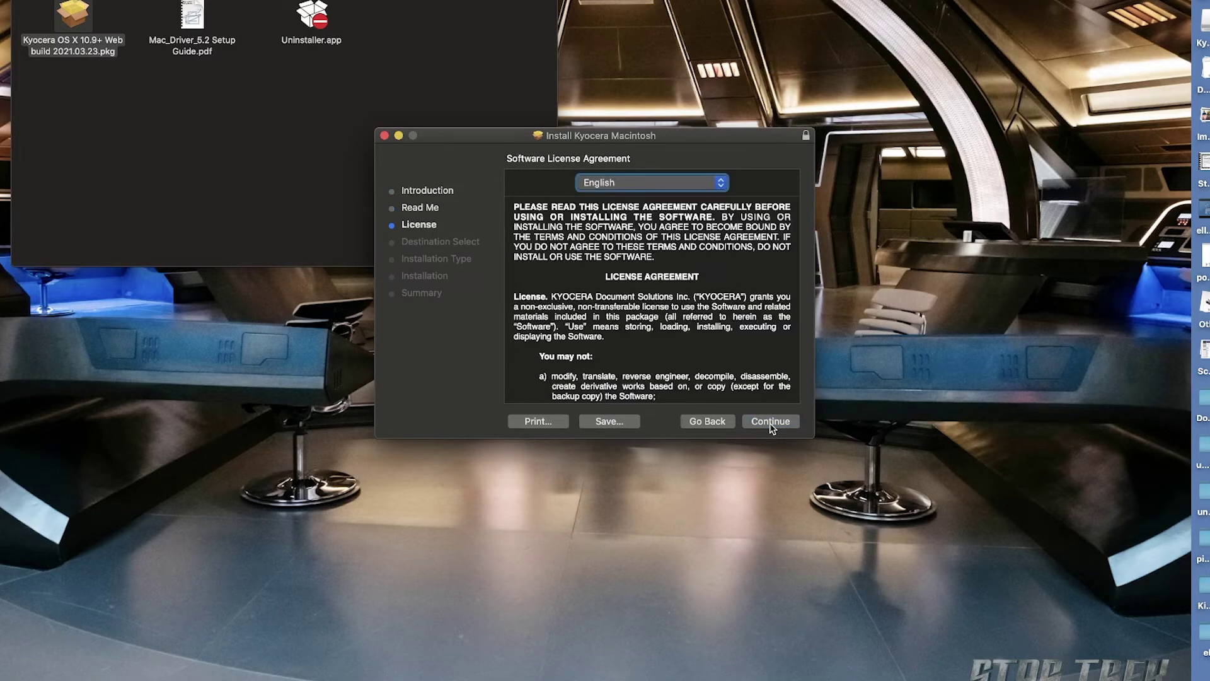
left_click(771, 423)
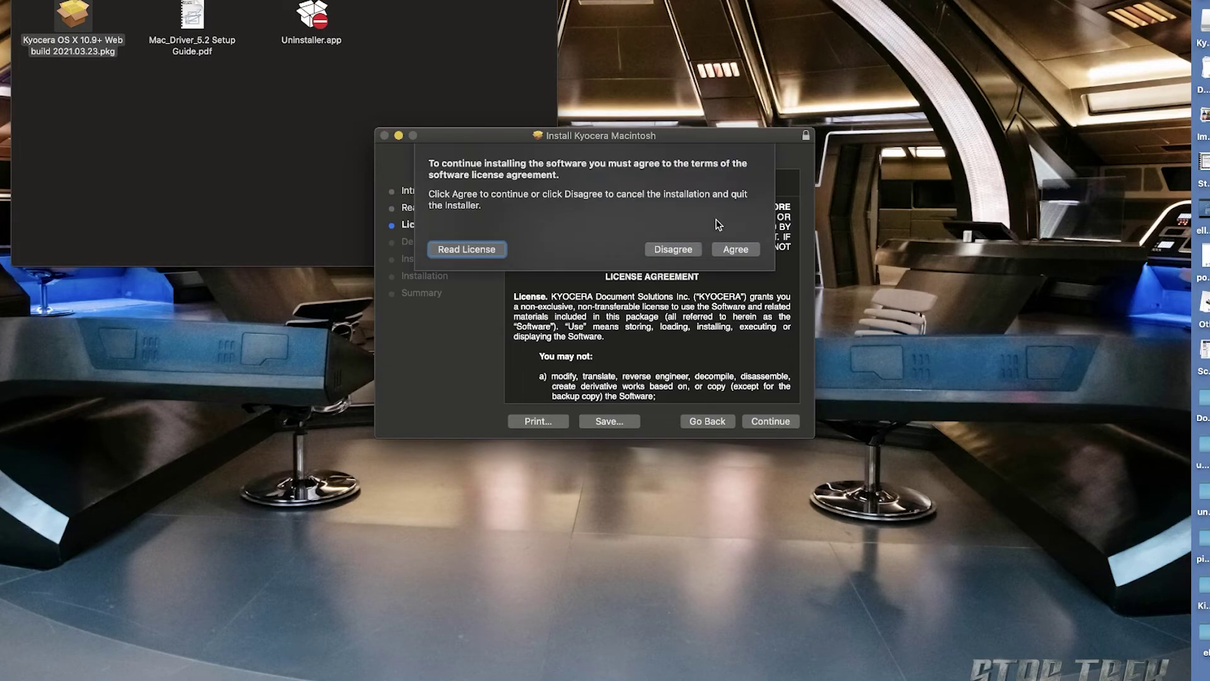
key("Return")
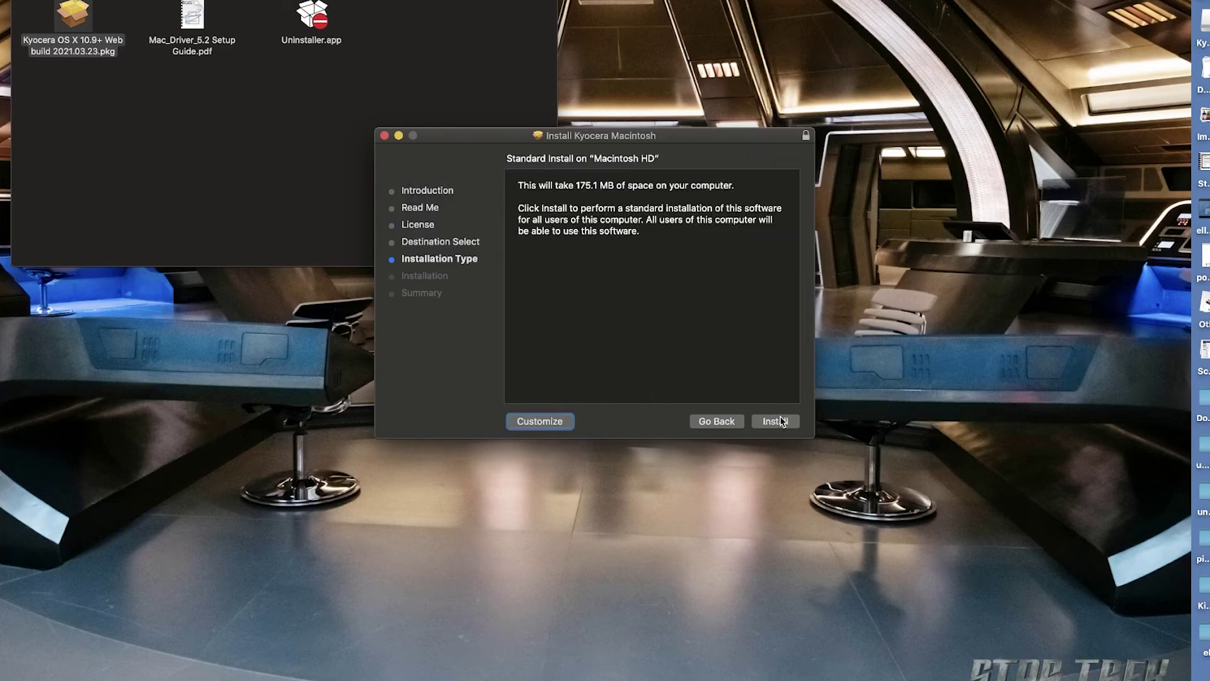
Run the standard installation, close the installer and move its package to the Trash
left_click(781, 422)
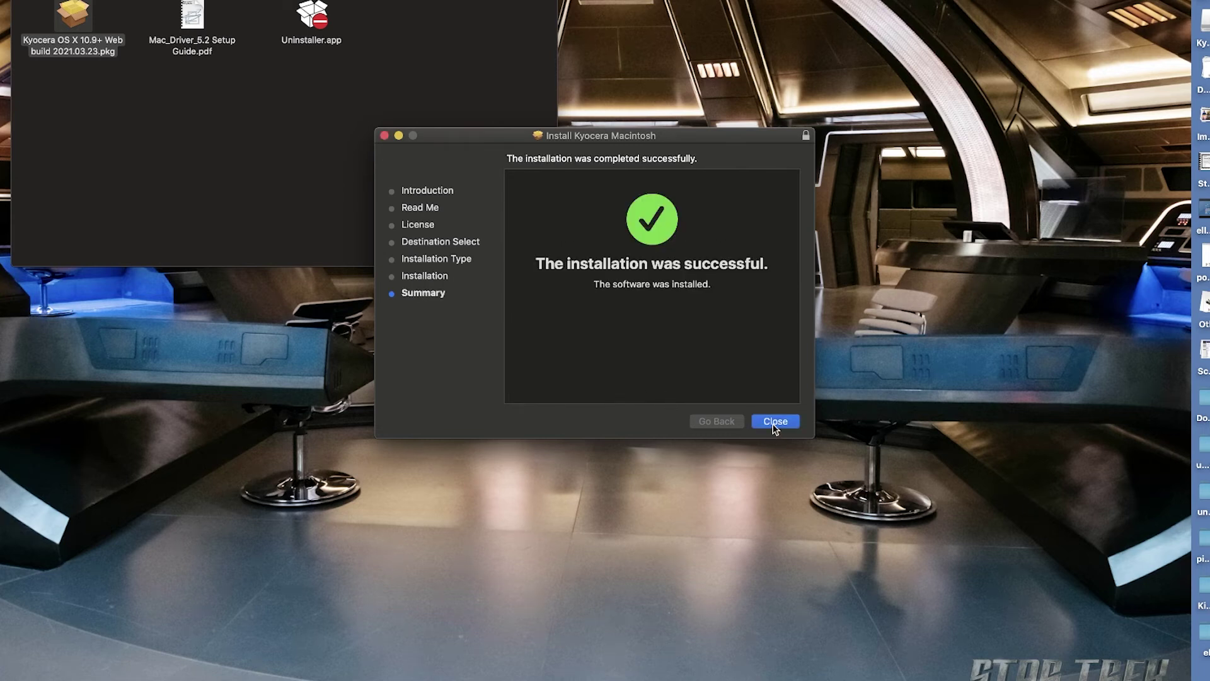
left_click(773, 424)
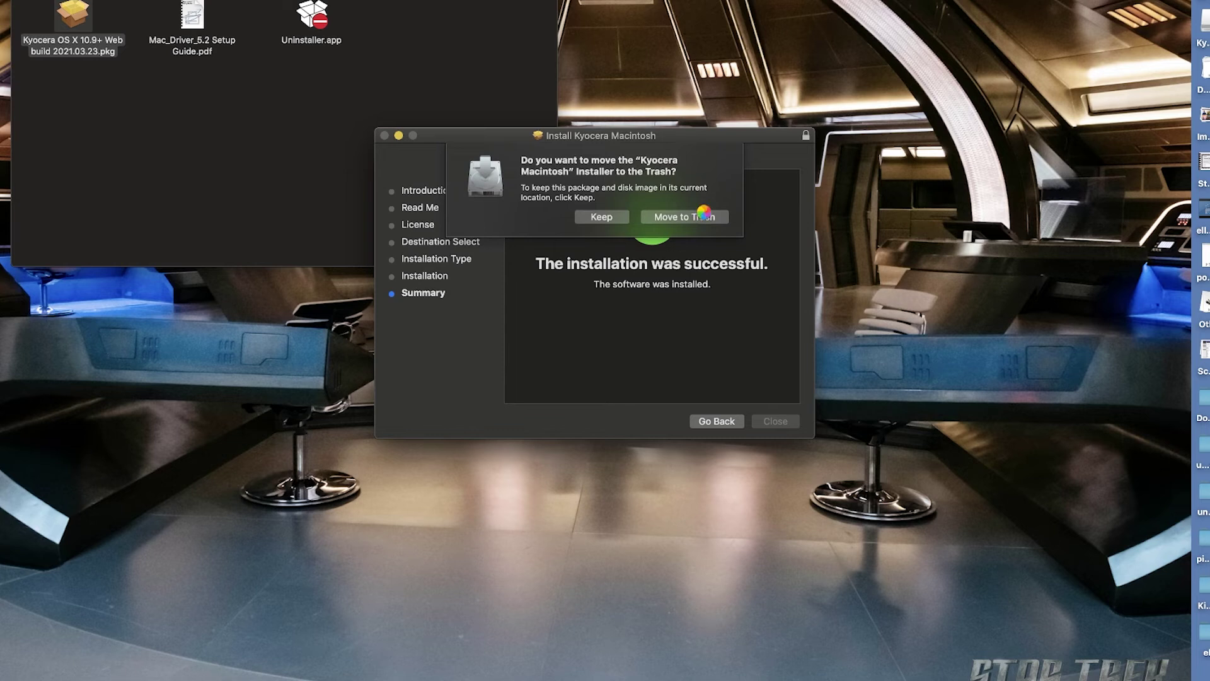
left_click(704, 215)
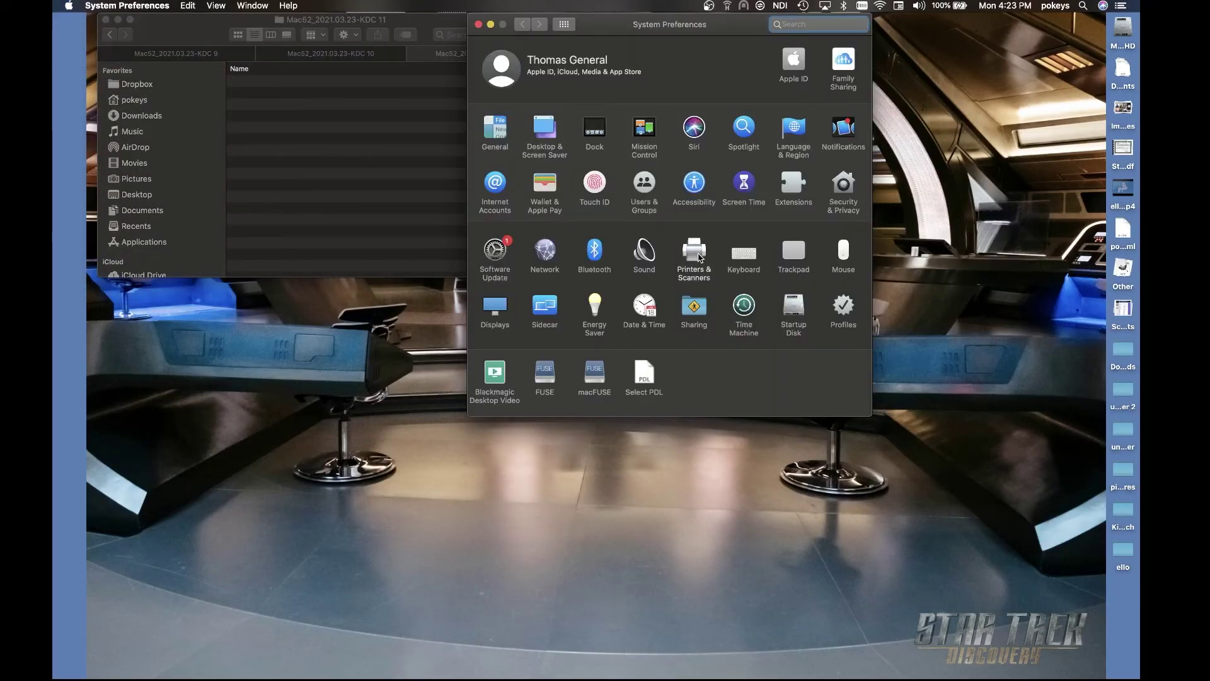
Start adding a printer in Printers & Scanners, choosing the USB Kyocera ECOSYS P2040dw
left_click(698, 253)
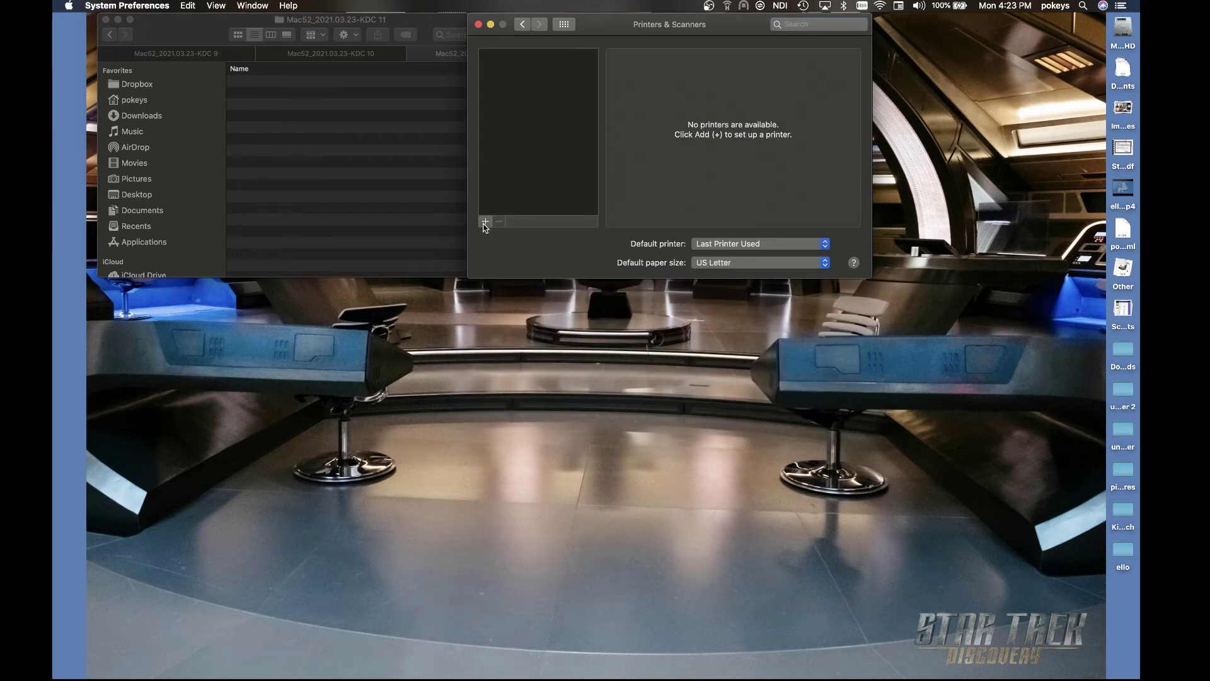
left_click(485, 224)
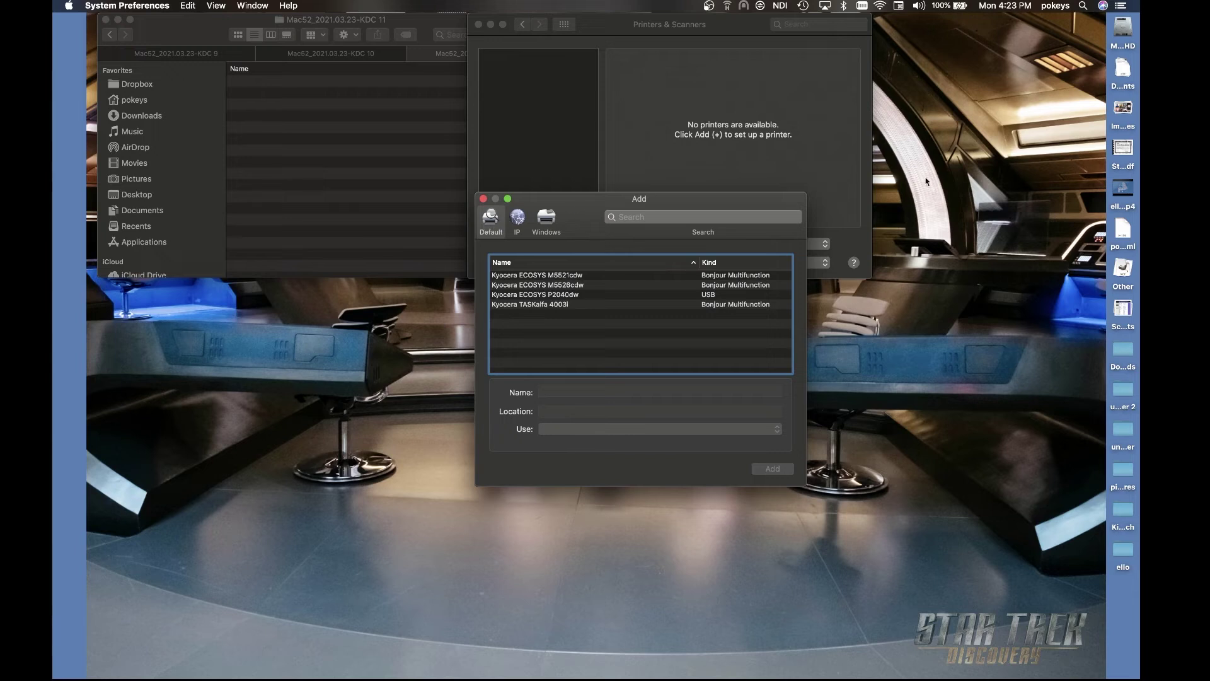
left_click(739, 295)
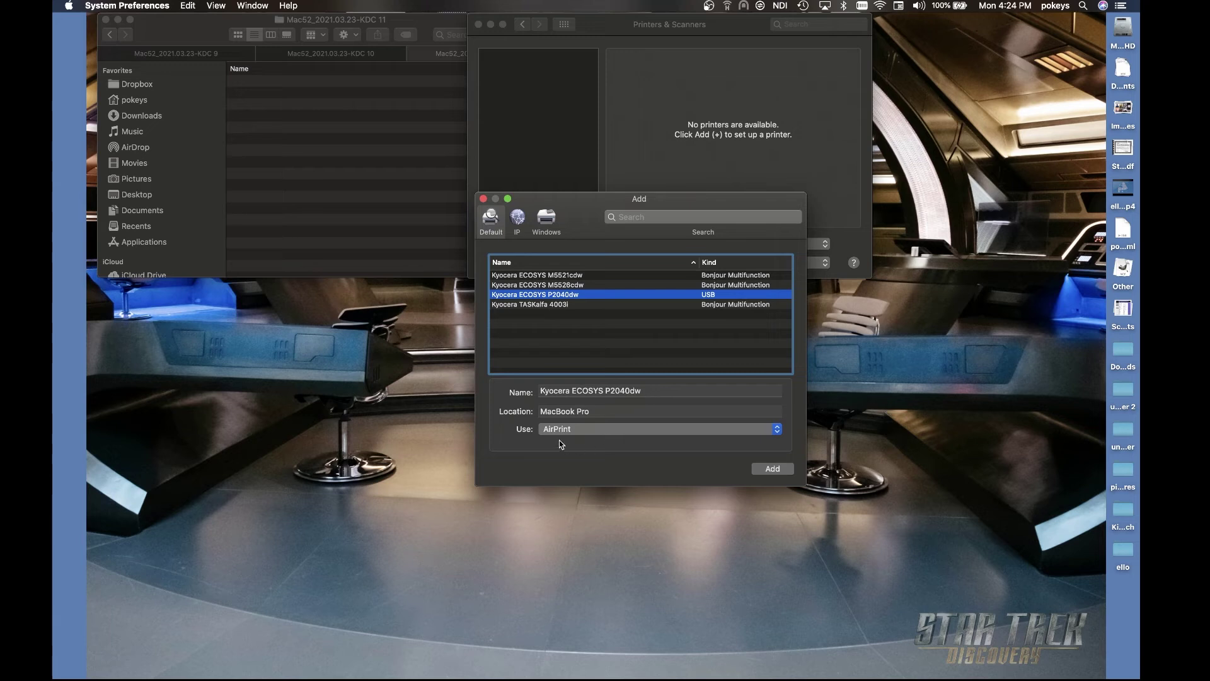
Set the printer's location to Home Office and its driver to KPDL, then add it
left_click(593, 414)
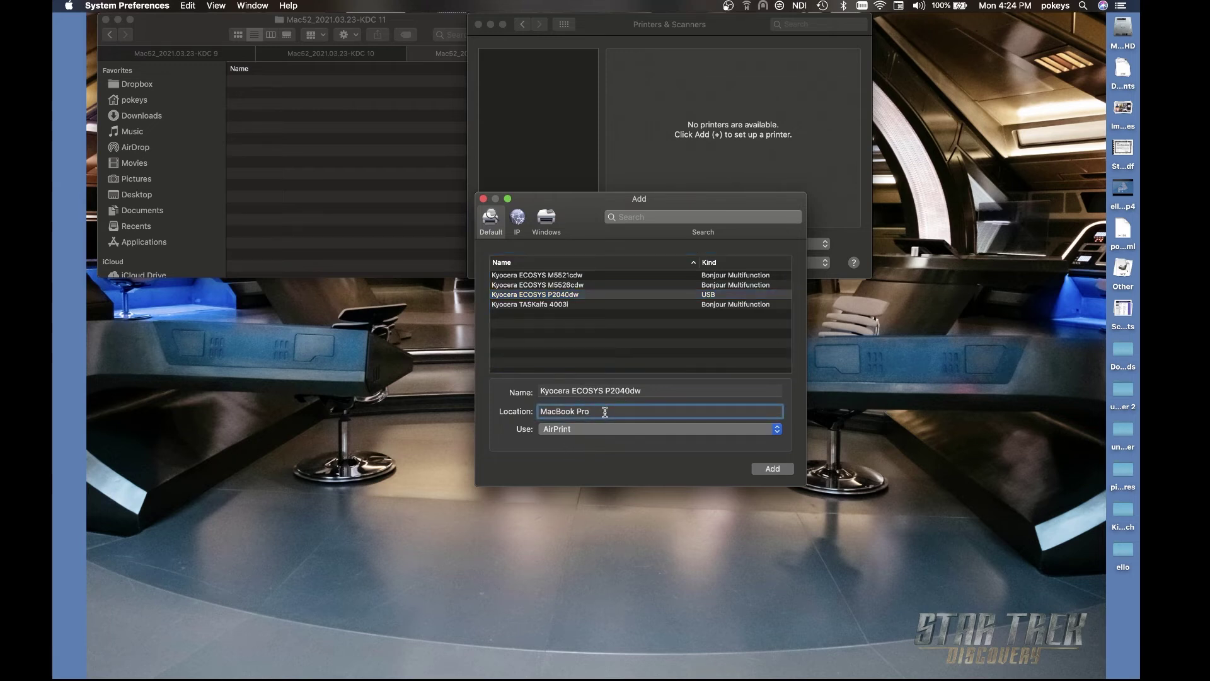
left_click_drag(605, 412, 504, 407)
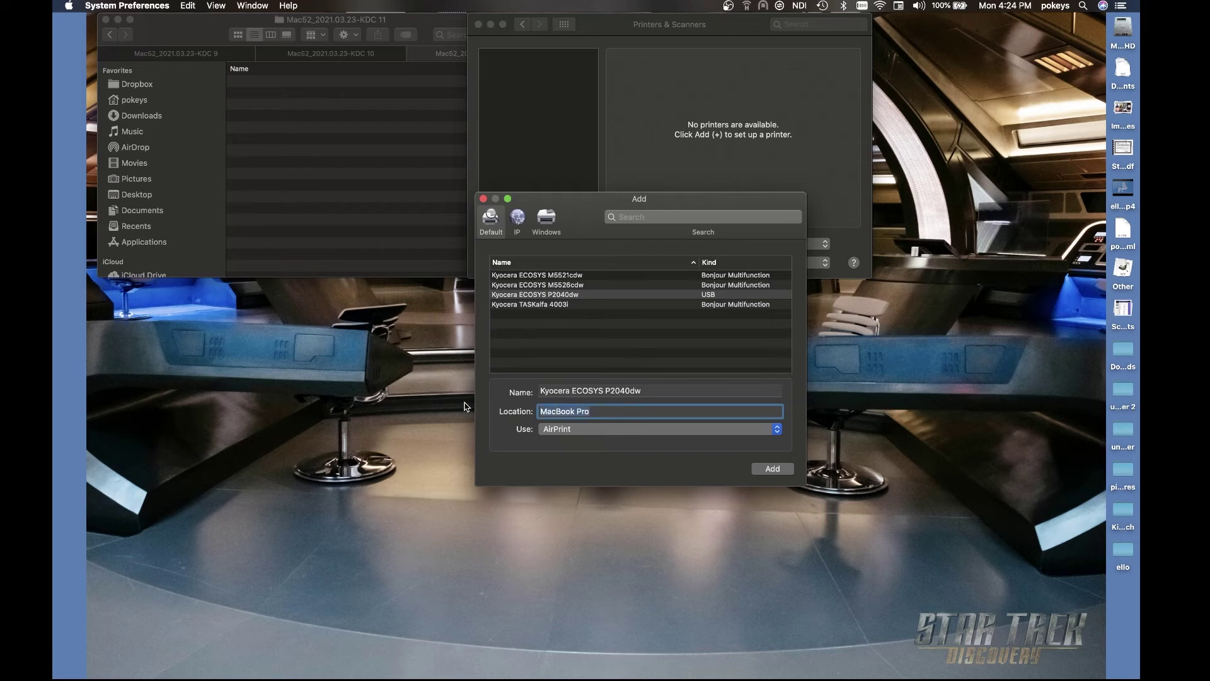
type("Home Office")
left_click(778, 429)
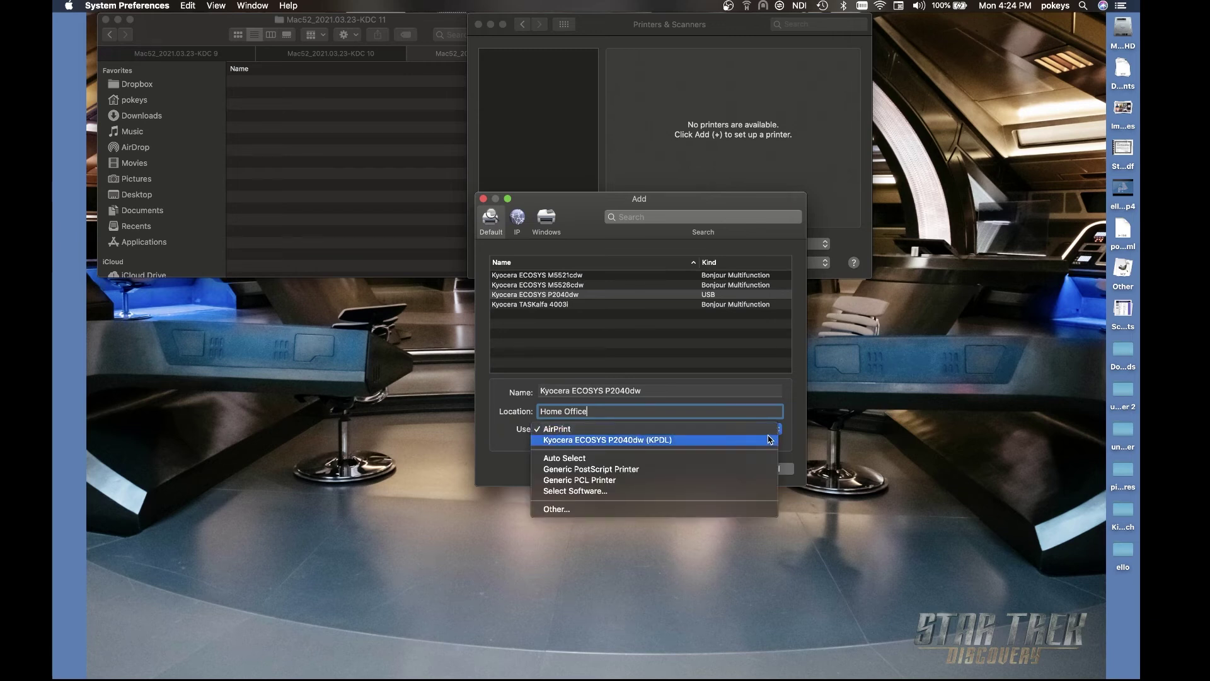
left_click(771, 439)
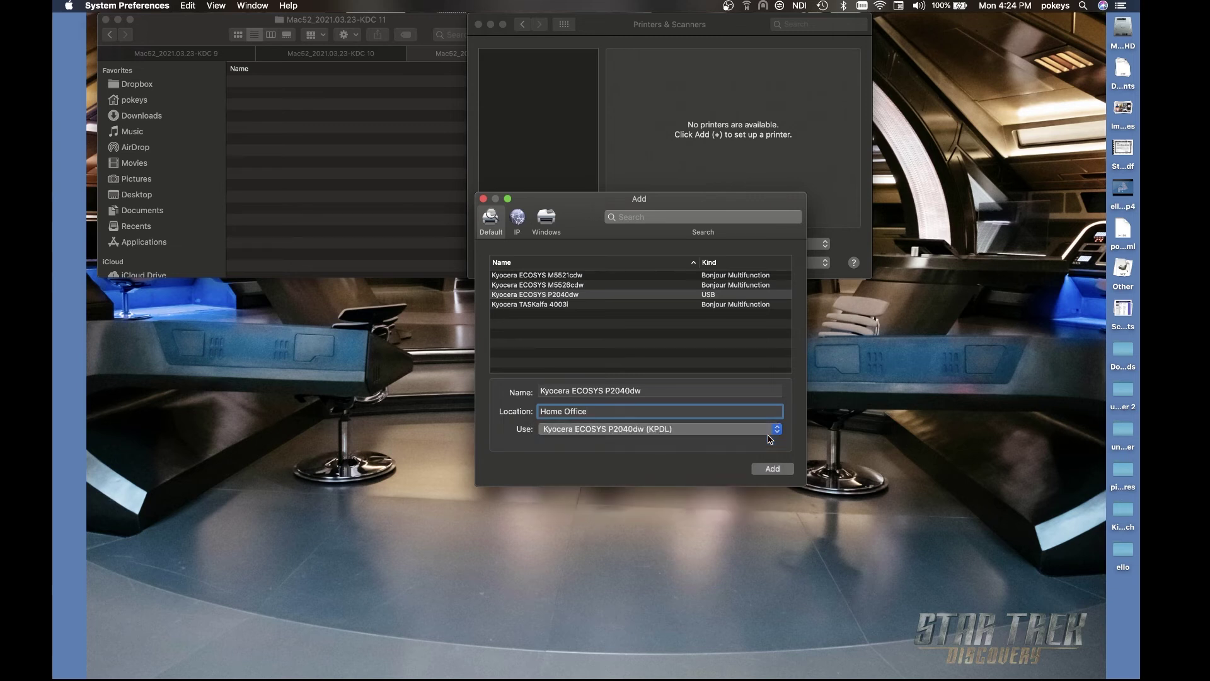
left_click(774, 470)
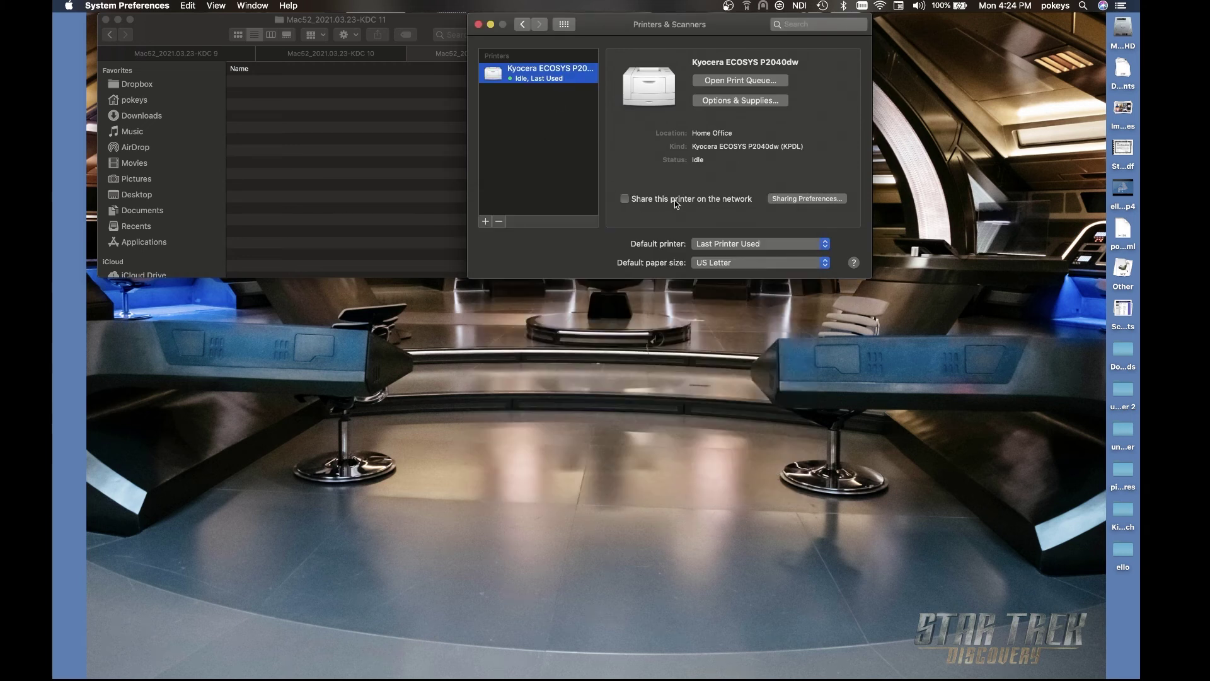
Make Kyocera ECOSYS P2040dw the default printer, keep US Letter paper, and close the window
left_click(826, 244)
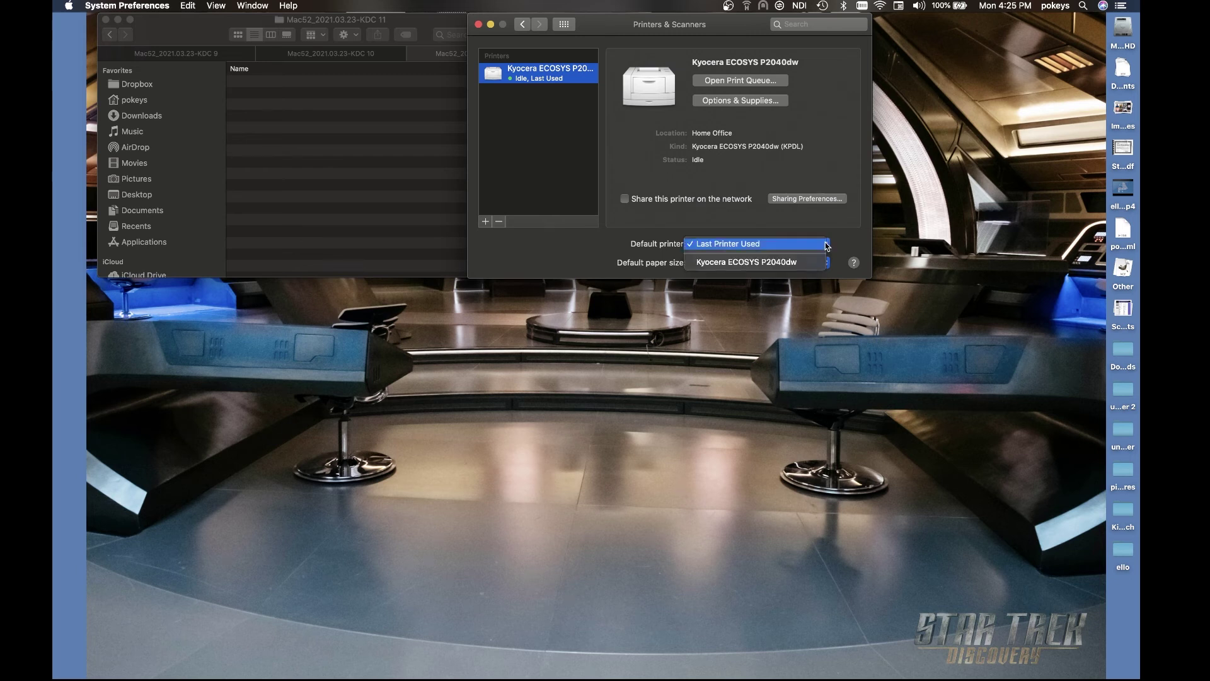
left_click(806, 261)
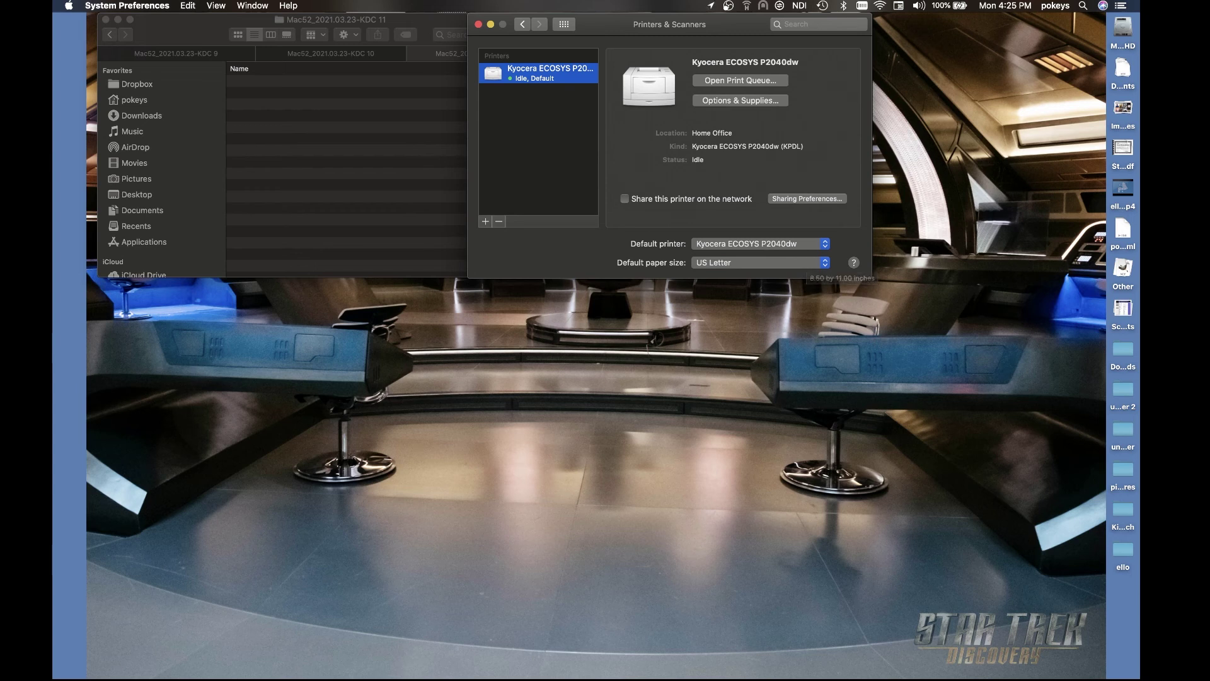
left_click(829, 268)
left_click(809, 268)
left_click(478, 23)
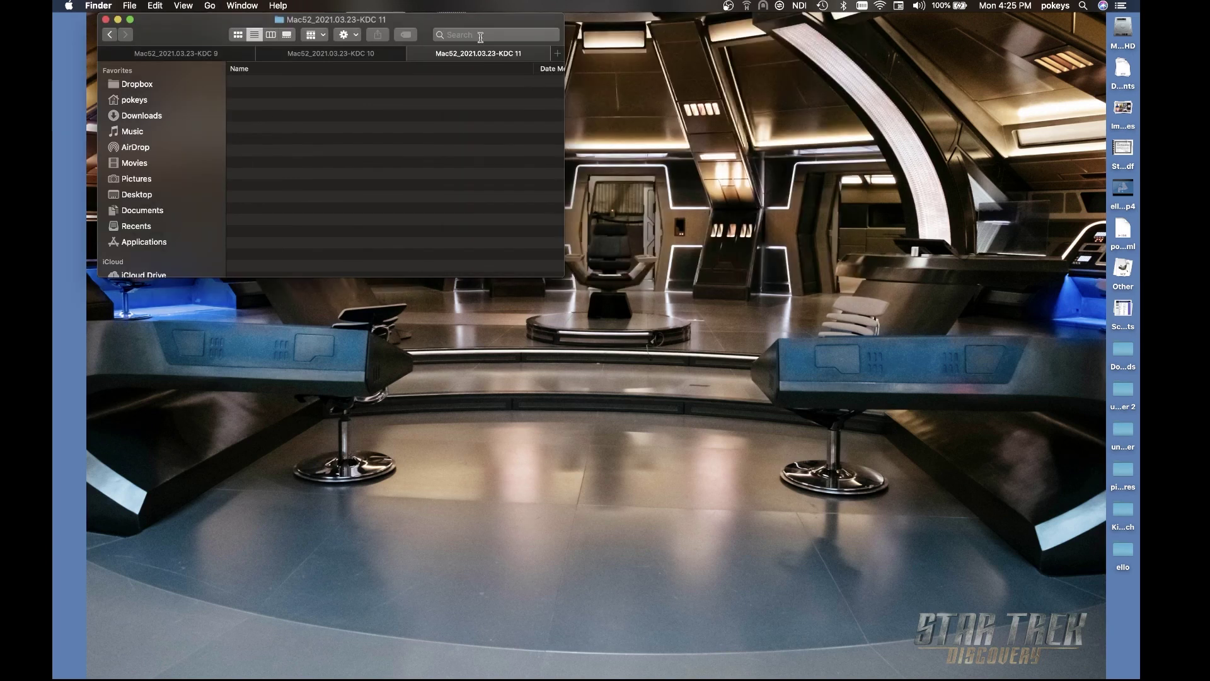